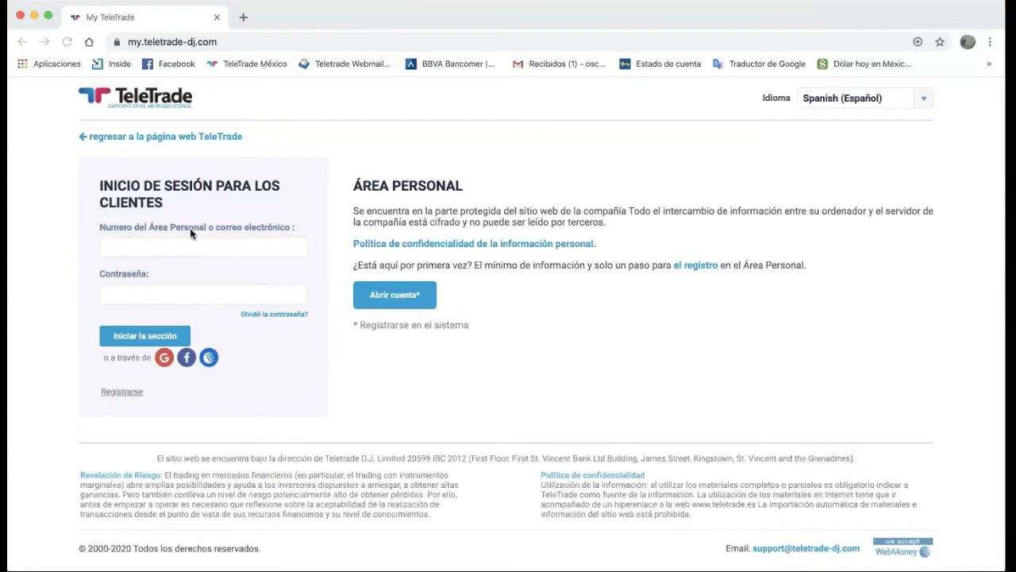
Enter the invented login 'ikuahsiuh' and a made-up password in the sign-in form
{"action": "left_click", "coordinate": [180, 246]}
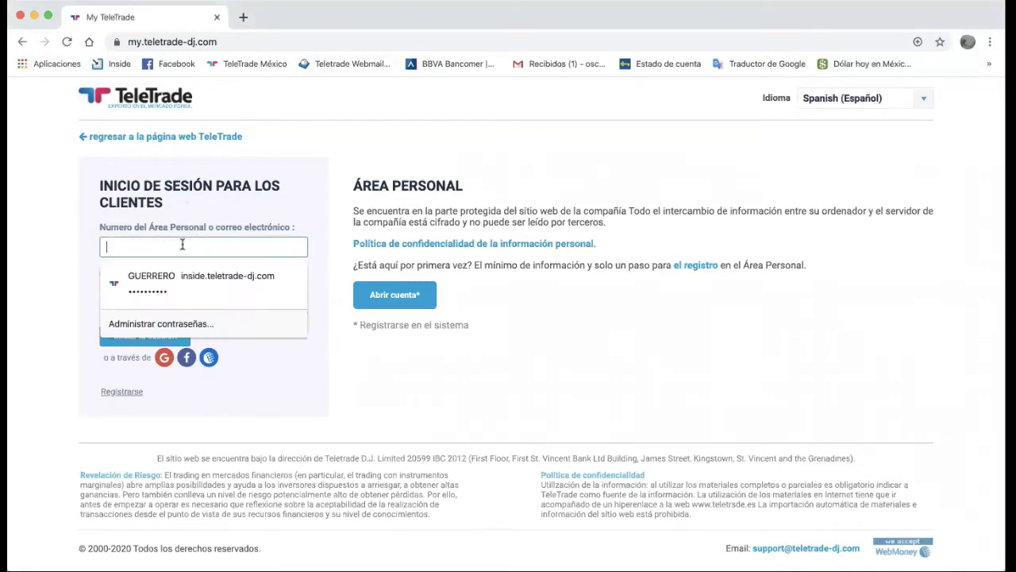
{"action": "left_click", "coordinate": [291, 165]}
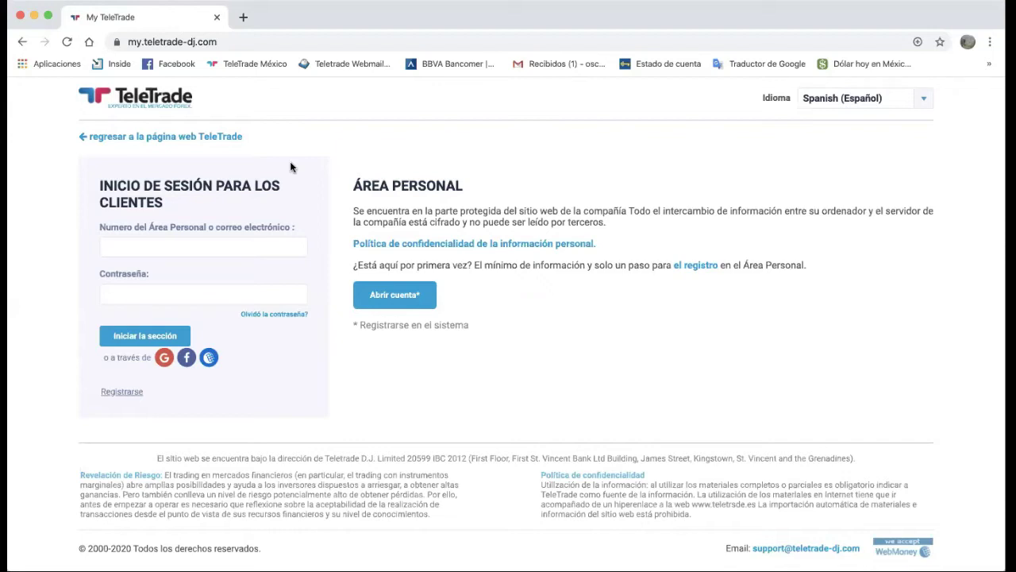
{"action": "left_click", "coordinate": [244, 240]}
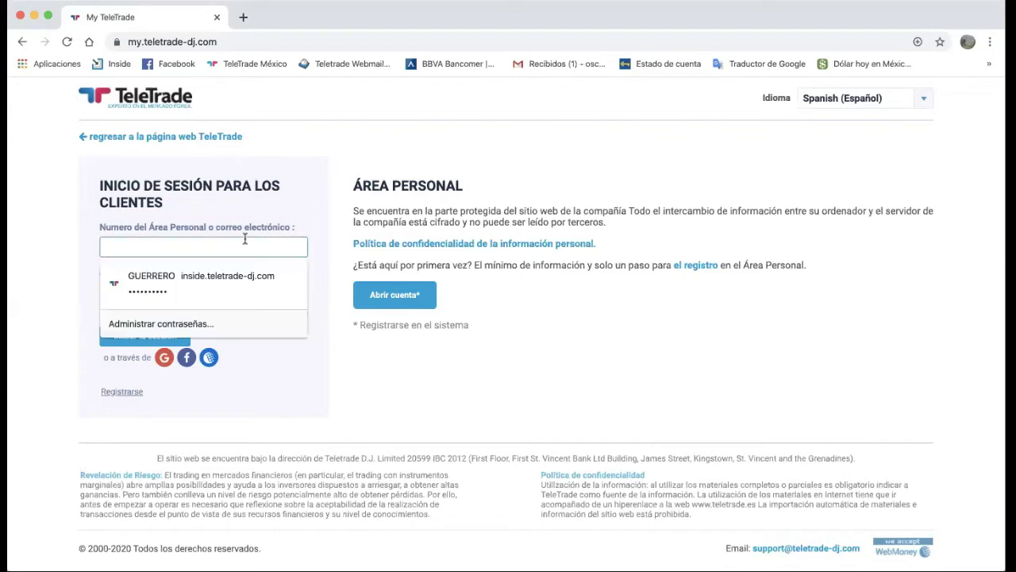
{"action": "type", "text": "ikuahsiuh"}
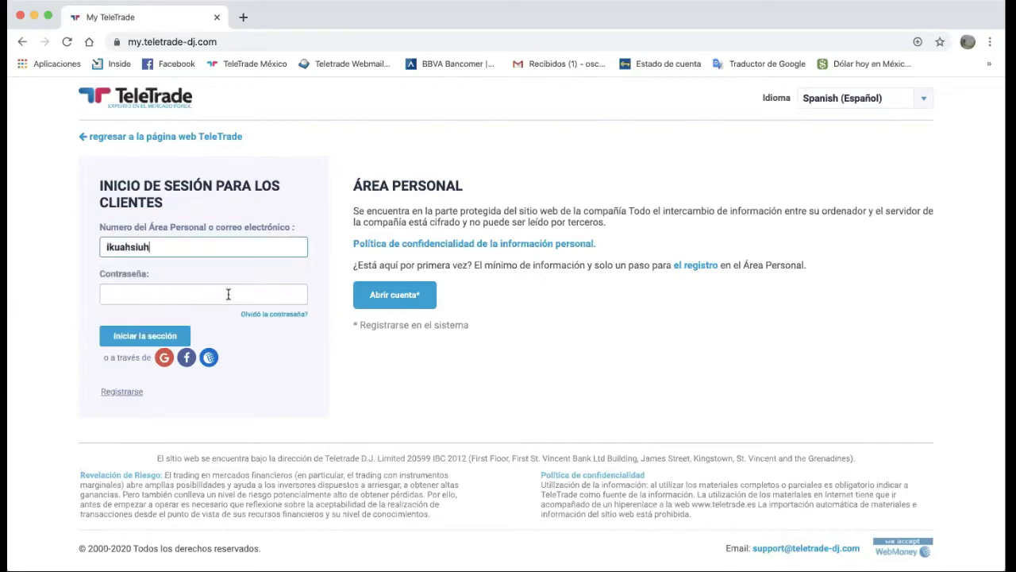
{"action": "left_click", "coordinate": [227, 293]}
{"action": "type", "text": "•••••••••••"}
{"action": "left_click", "coordinate": [349, 351]}
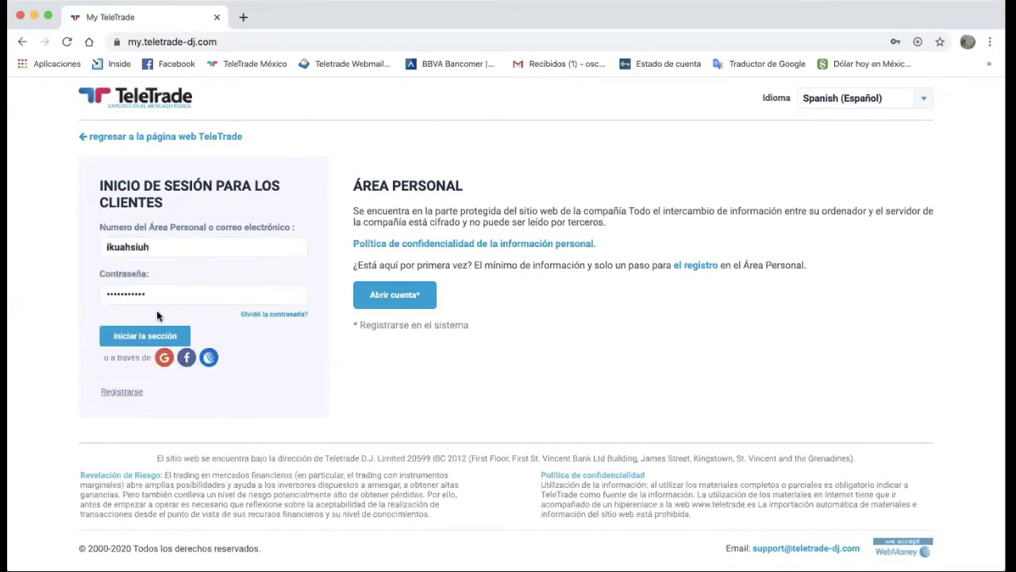
Attempt sign-in, close the '¡Inicio de sesión fallido!' notice, and go to 'Olvidó la contraseña?'
{"action": "left_click", "coordinate": [146, 338]}
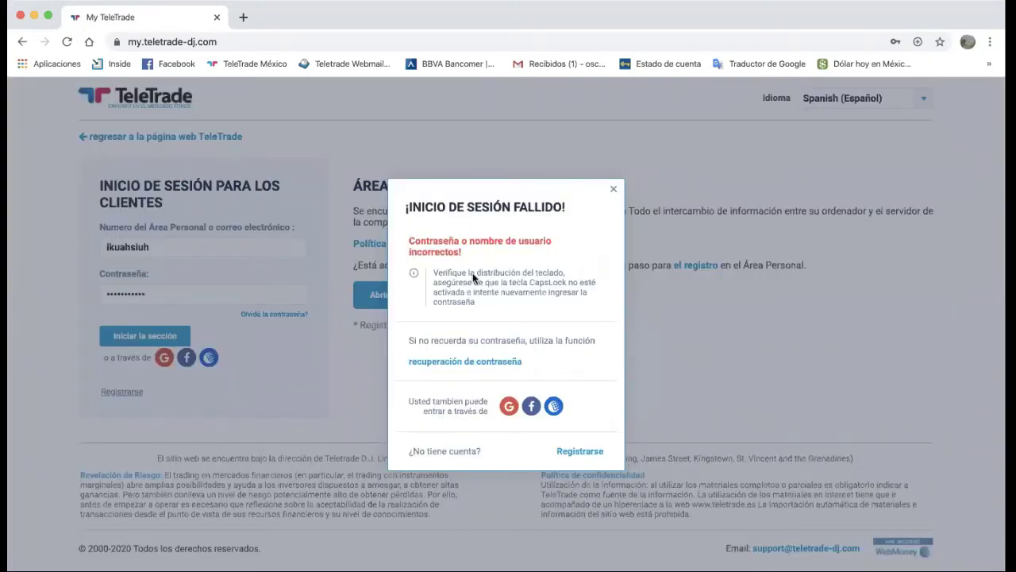
{"action": "left_click", "coordinate": [612, 189]}
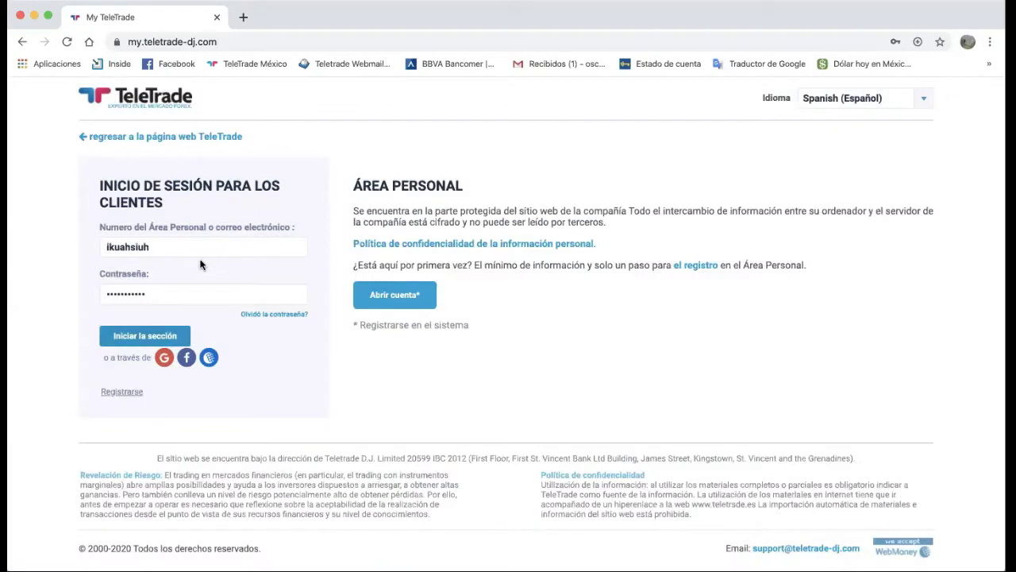
{"action": "left_click", "coordinate": [282, 317]}
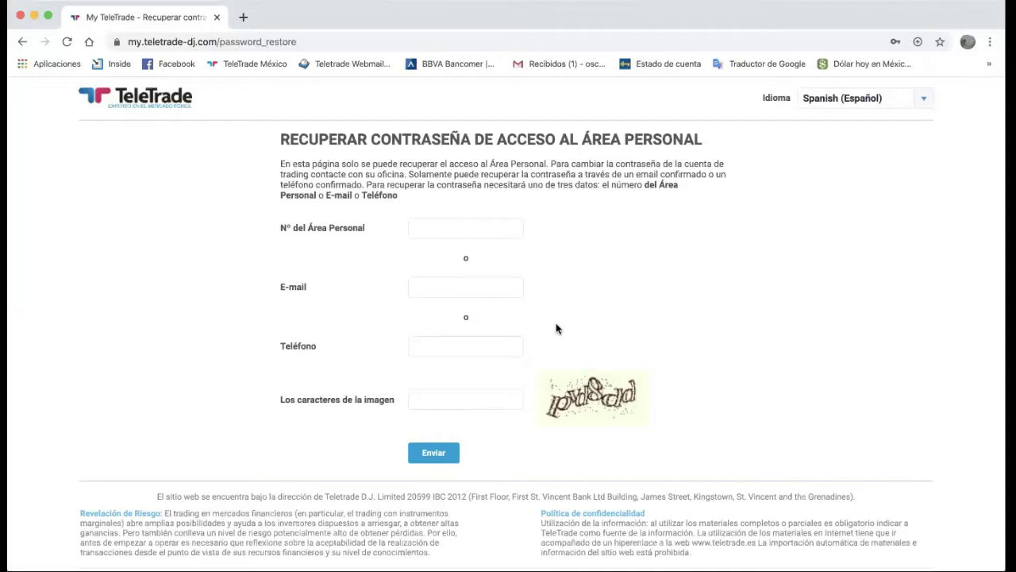
{"action": "left_click", "coordinate": [437, 226]}
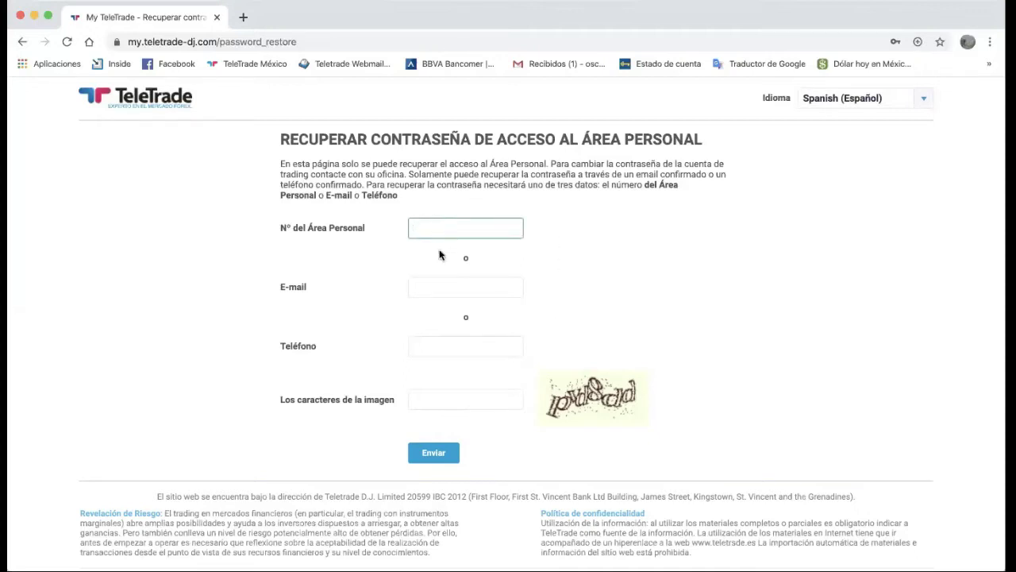
{"action": "left_click", "coordinate": [445, 286]}
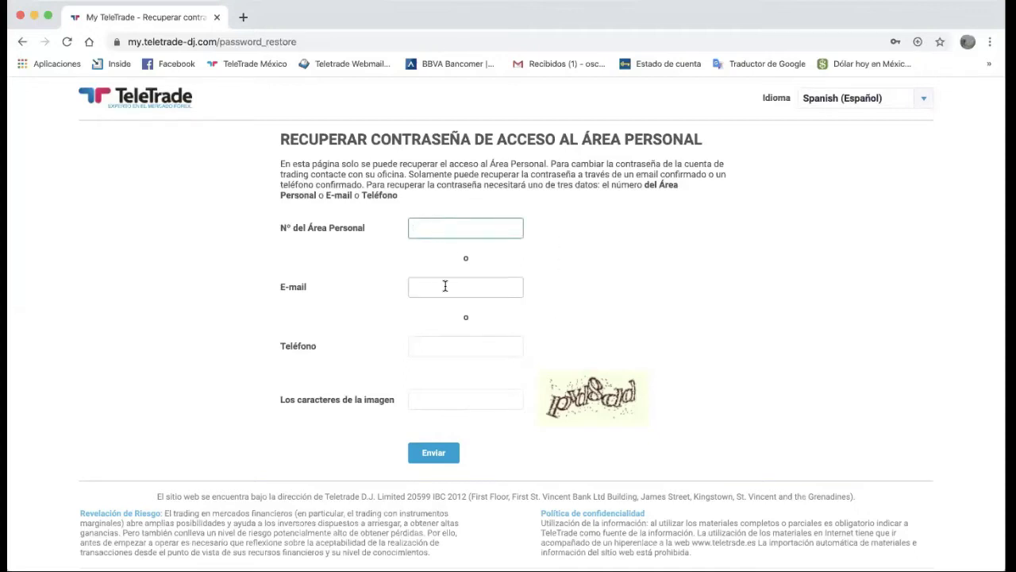
{"action": "left_click", "coordinate": [441, 346]}
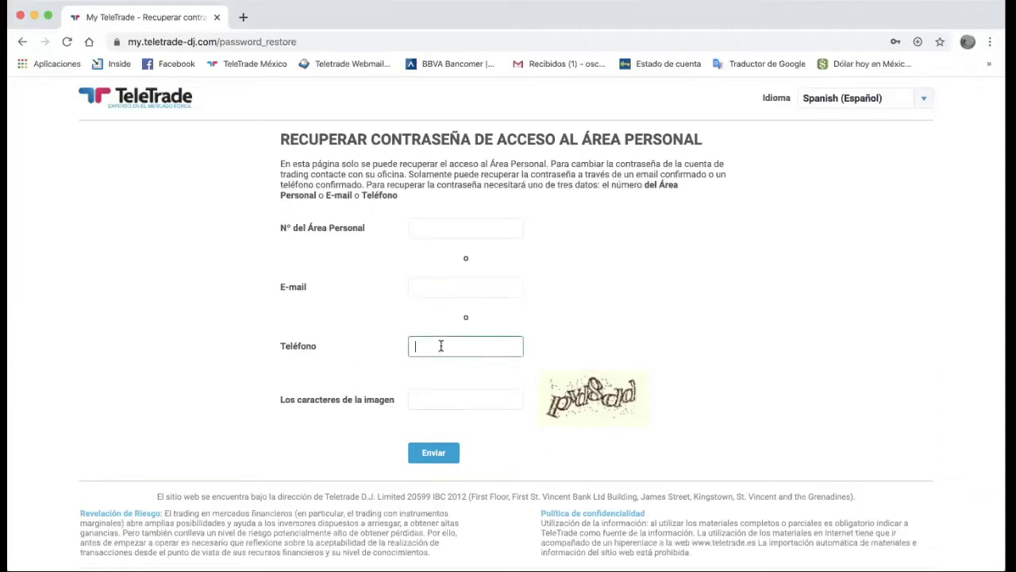
{"action": "left_click", "coordinate": [442, 399]}
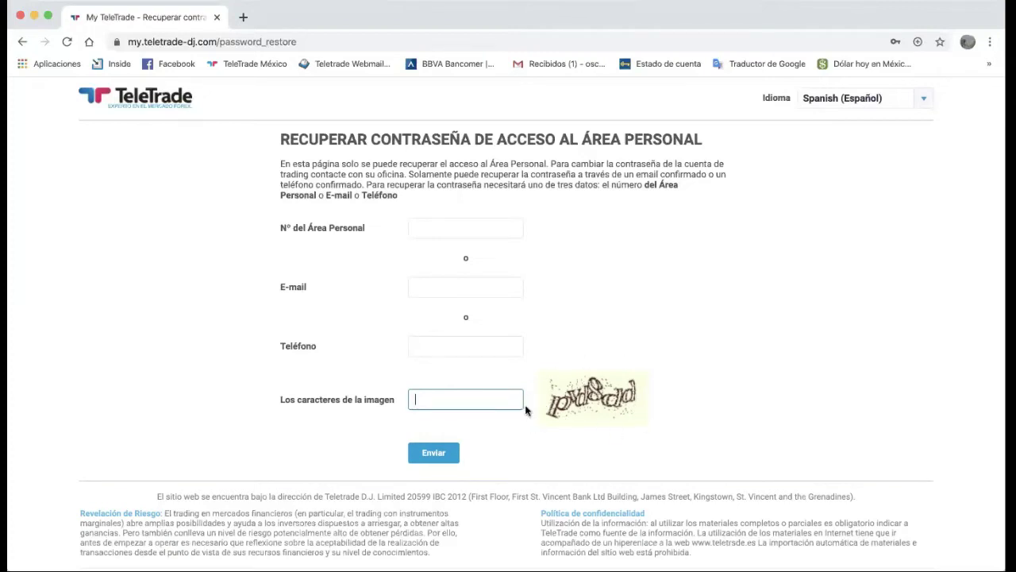
{"action": "left_click", "coordinate": [632, 309]}
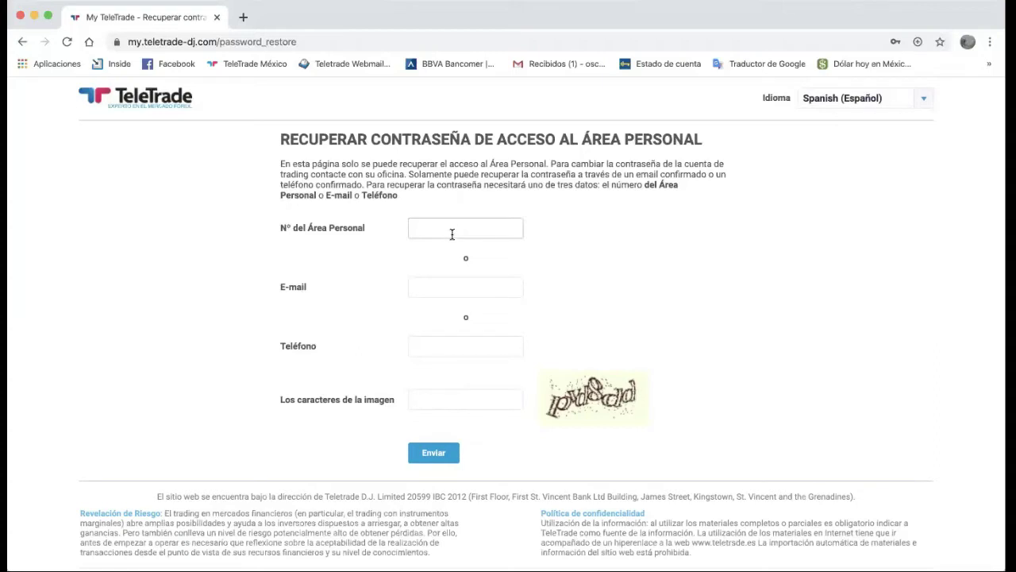
{"action": "left_click", "coordinate": [431, 338]}
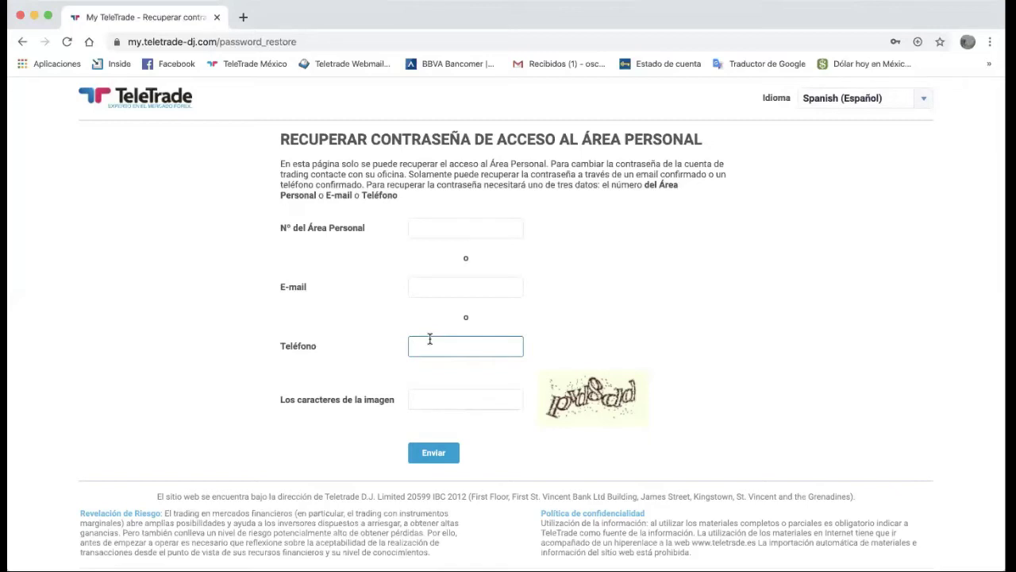
Fill the Teléfono field with the account's phone number, correcting an initial mistyped entry
{"action": "type", "text": "+5262"}
{"action": "key", "text": "BackSpace"}
{"action": "key", "text": "BackSpace"}
{"action": "key", "text": "BackSpace"}
{"action": "key", "text": "BackSpace"}
{"action": "key", "text": "BackSpace"}
{"action": "left_click", "coordinate": [439, 396]}
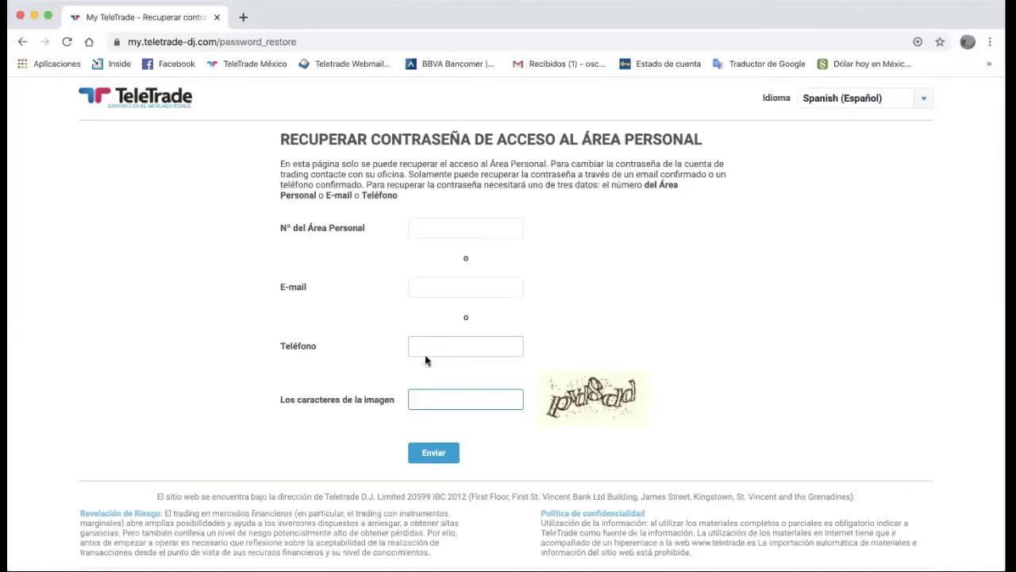
{"action": "left_click", "coordinate": [441, 341]}
{"action": "type", "text": "+"}
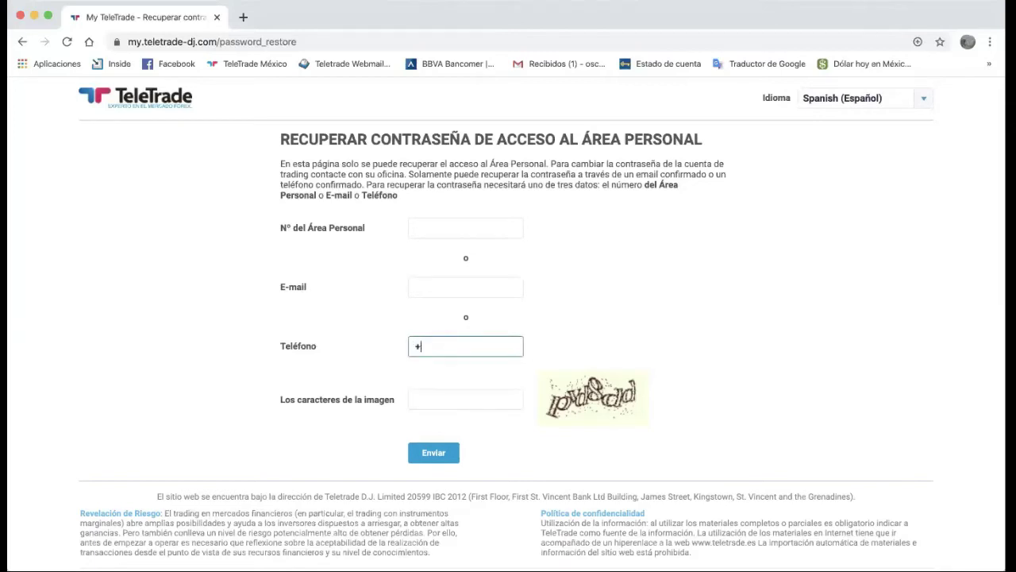
{"action": "type", "text": "5255"}
Enter the captcha characters 'pvd8dd' and submit the recovery request with Enviar
{"action": "left_click", "coordinate": [456, 399]}
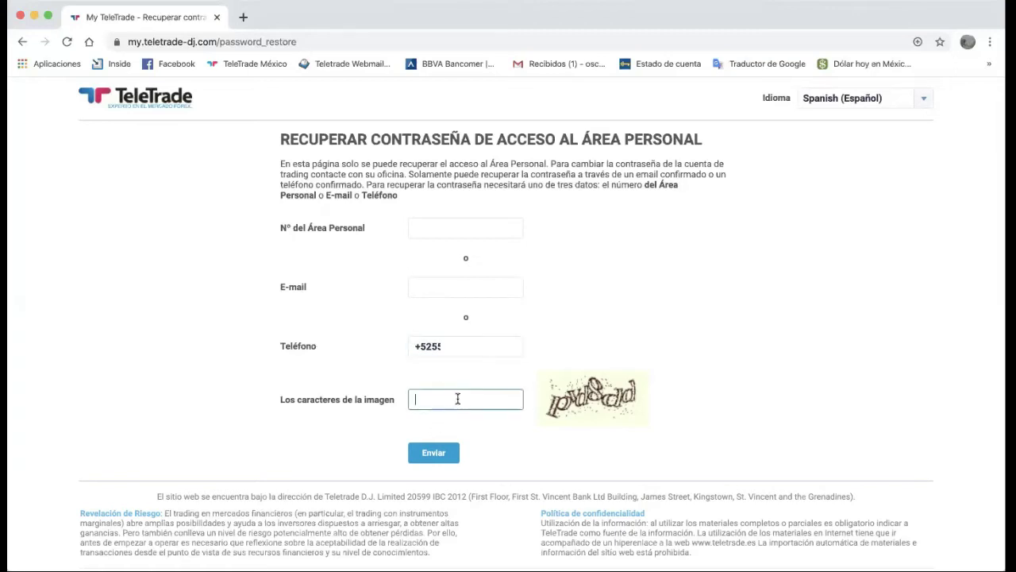
{"action": "type", "text": "pvd8dd"}
{"action": "left_click", "coordinate": [434, 452]}
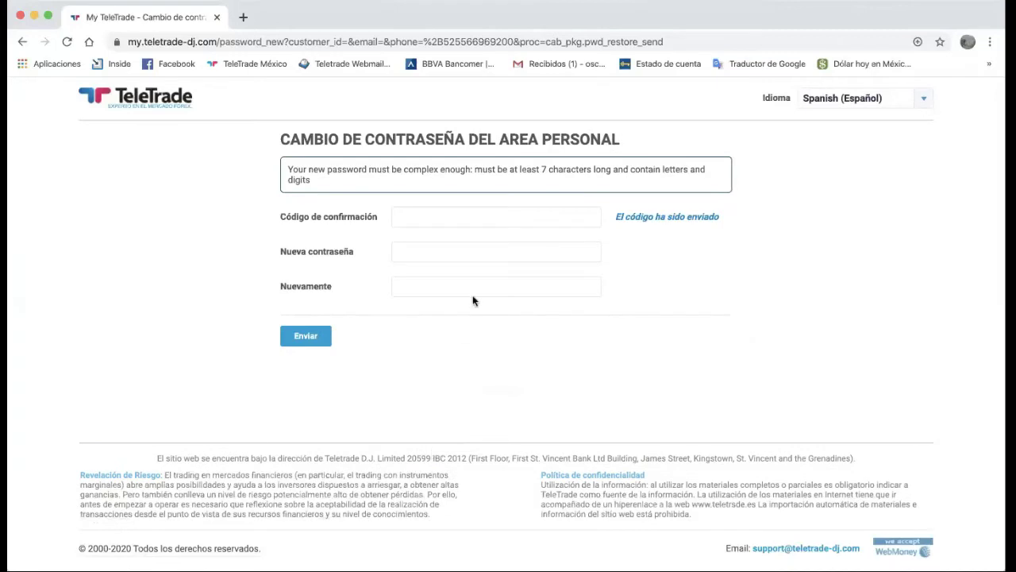
Focus the empty 'Código de confirmación' field on the 'Cambio de contraseña' page, dismissing password suggestions
{"action": "left_click", "coordinate": [502, 221]}
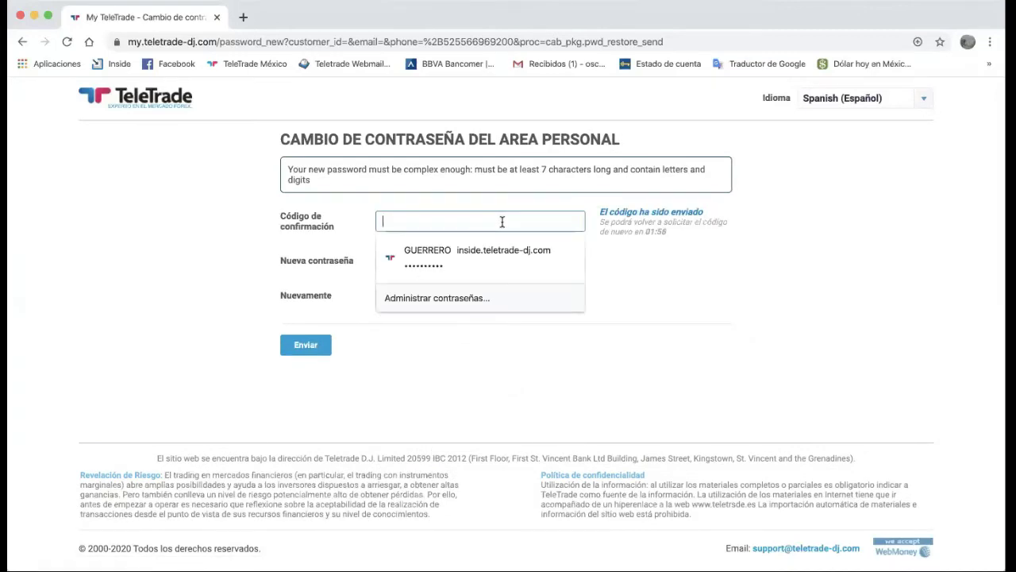
{"action": "left_click", "coordinate": [654, 280]}
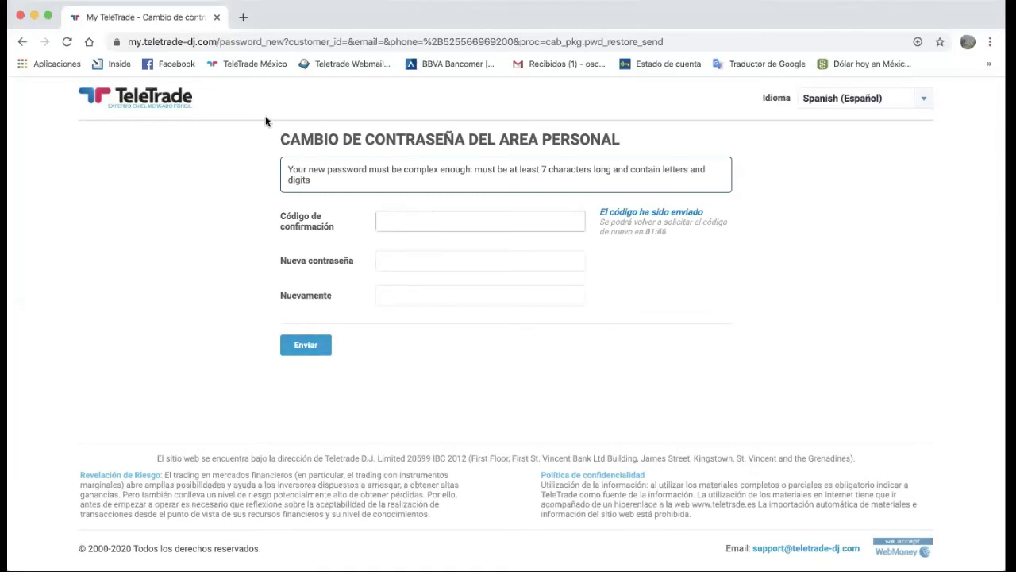
Go back to the recovery form and point out the Nº del Área Personal, E-mail and captcha fields
{"action": "left_click", "coordinate": [22, 41]}
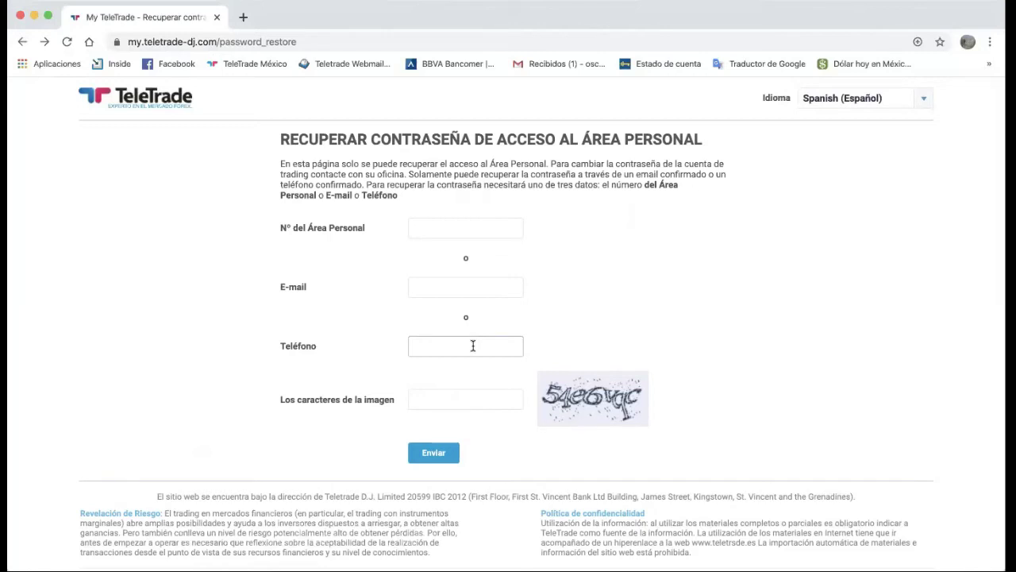
{"action": "left_click", "coordinate": [483, 229]}
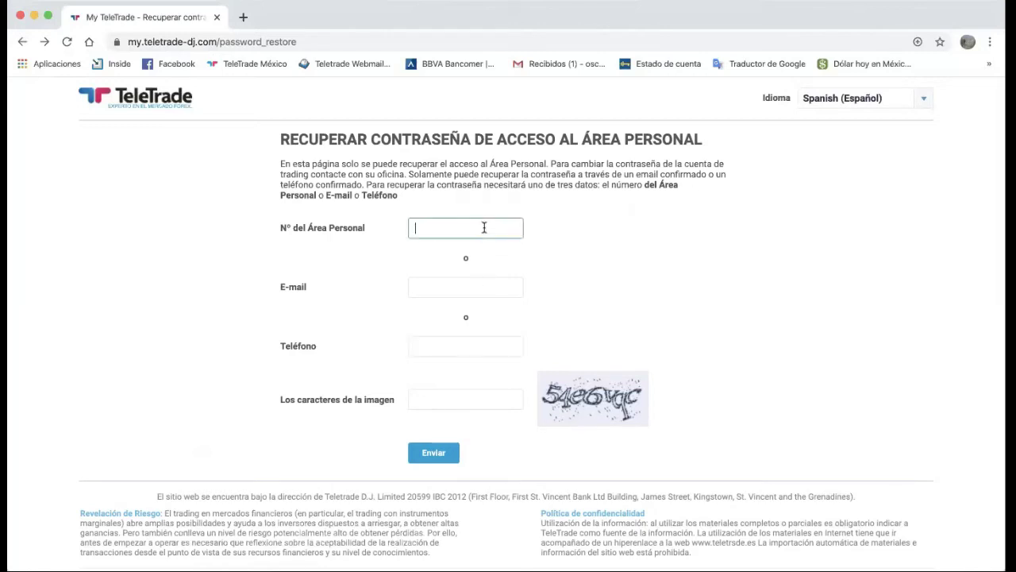
{"action": "left_click", "coordinate": [466, 289]}
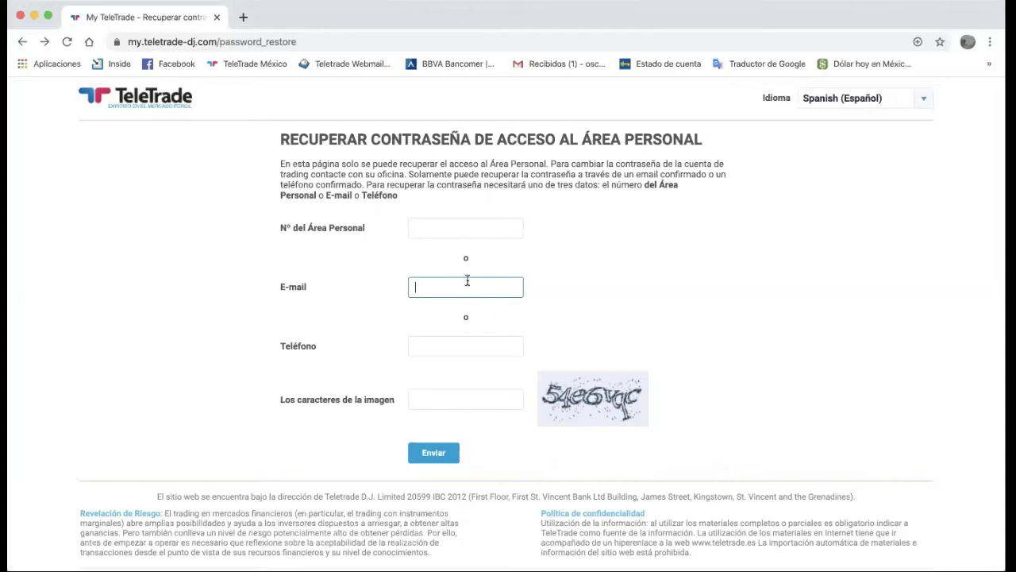
{"action": "left_click", "coordinate": [450, 407]}
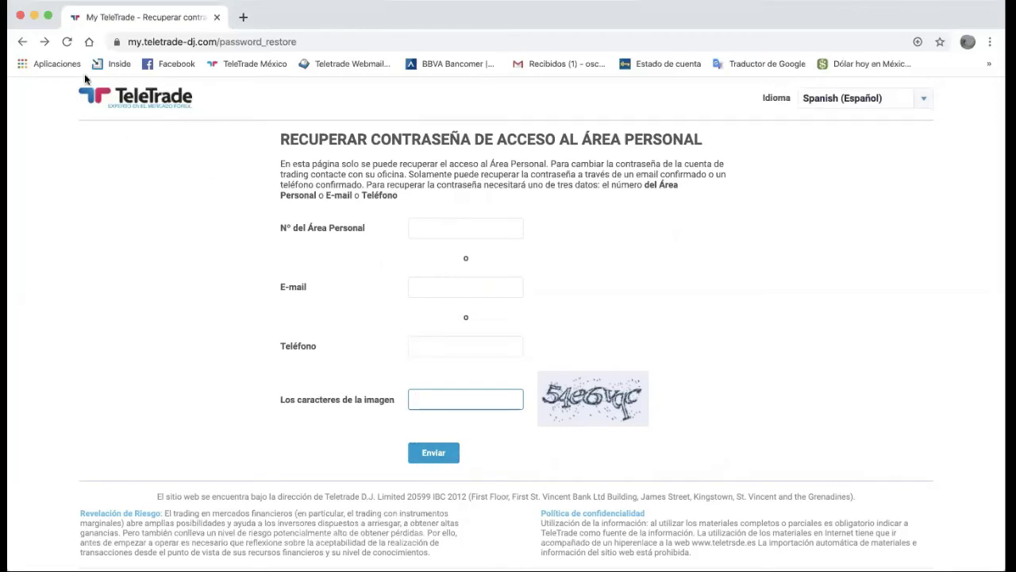
Go forward to the 'Cambio de contraseña' page awaiting the confirmation code
{"action": "left_click", "coordinate": [45, 41]}
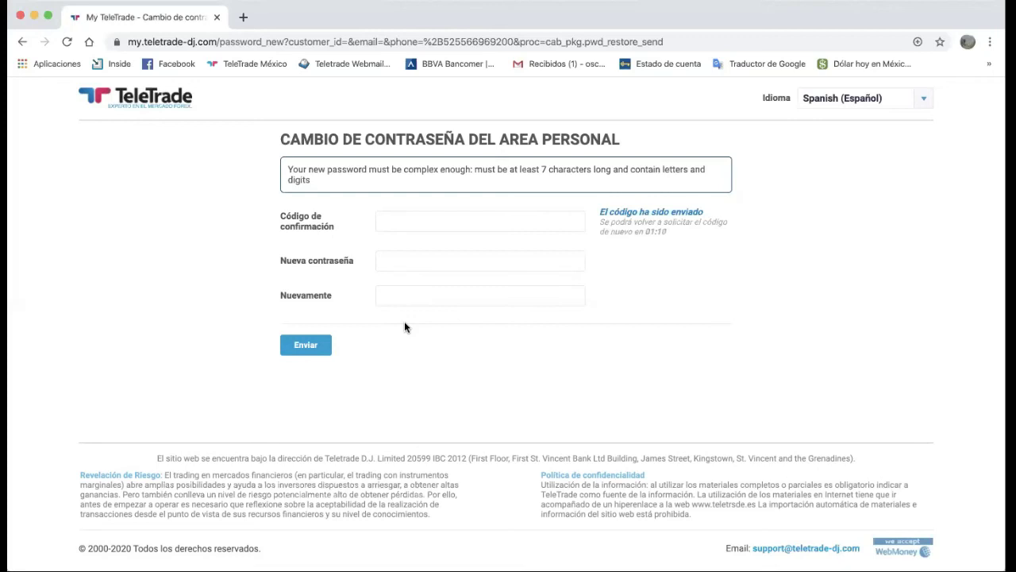
{"action": "left_click", "coordinate": [486, 219]}
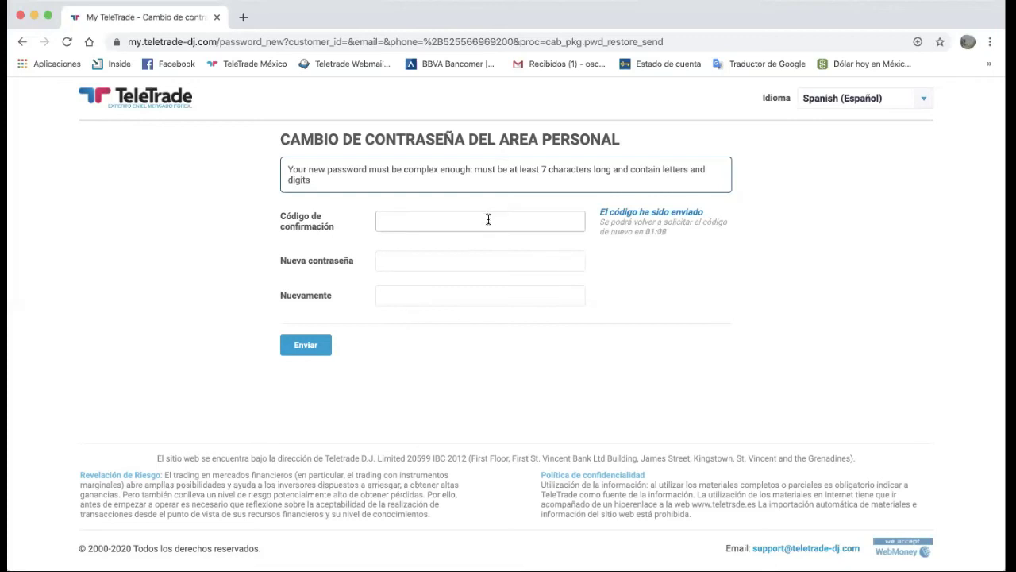
{"action": "left_click", "coordinate": [488, 219]}
{"action": "left_click", "coordinate": [554, 282]}
{"action": "left_click", "coordinate": [511, 262]}
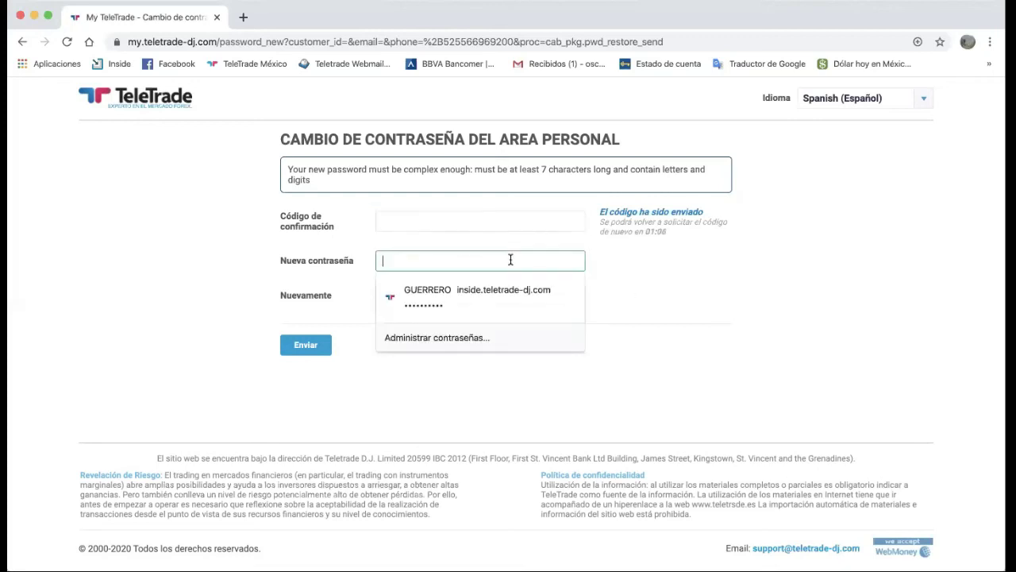
{"action": "left_click", "coordinate": [676, 308]}
{"action": "left_click", "coordinate": [556, 263]}
{"action": "left_click", "coordinate": [683, 285]}
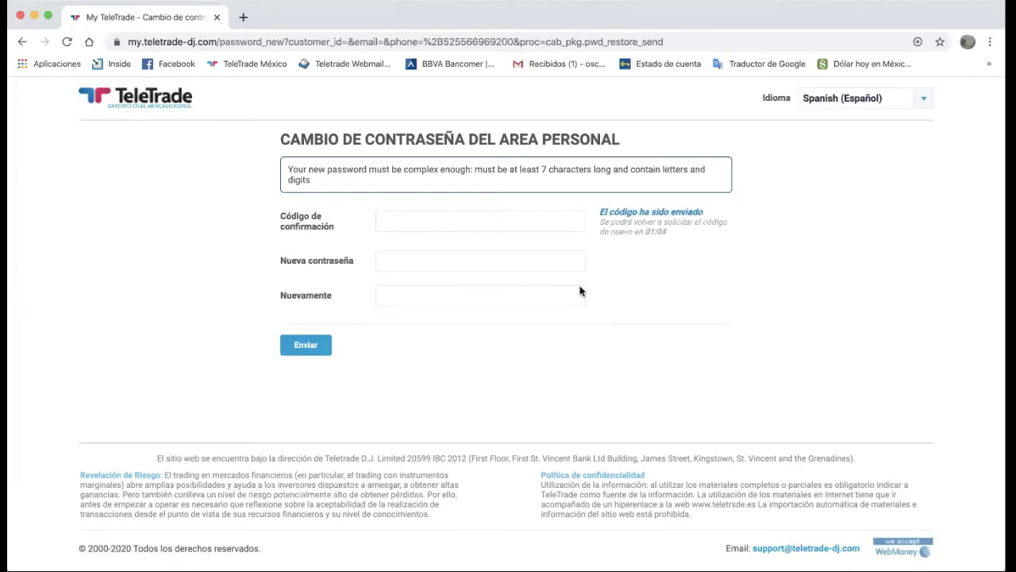
{"action": "left_click", "coordinate": [541, 257]}
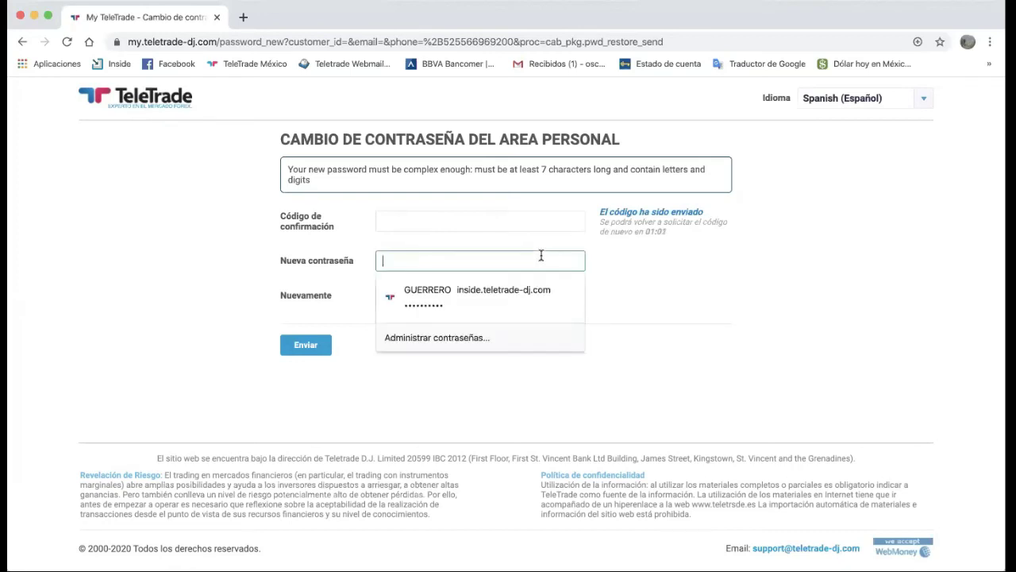
{"action": "left_click", "coordinate": [647, 281]}
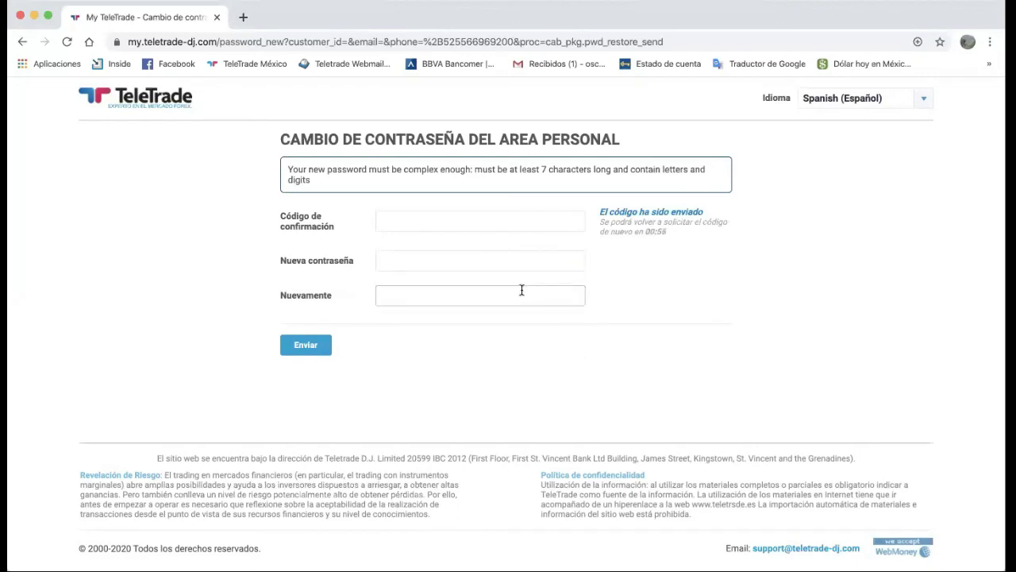